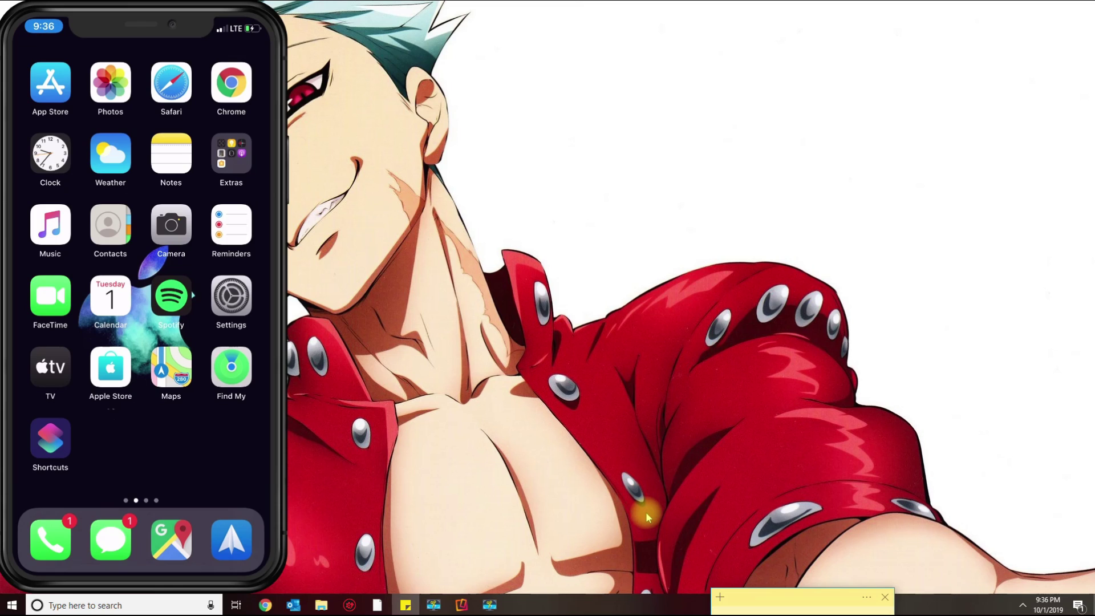
Launch iTunes from Windows search, view its version information, then close iTunes.
{"action": "left_click", "coordinate": [168, 605]}
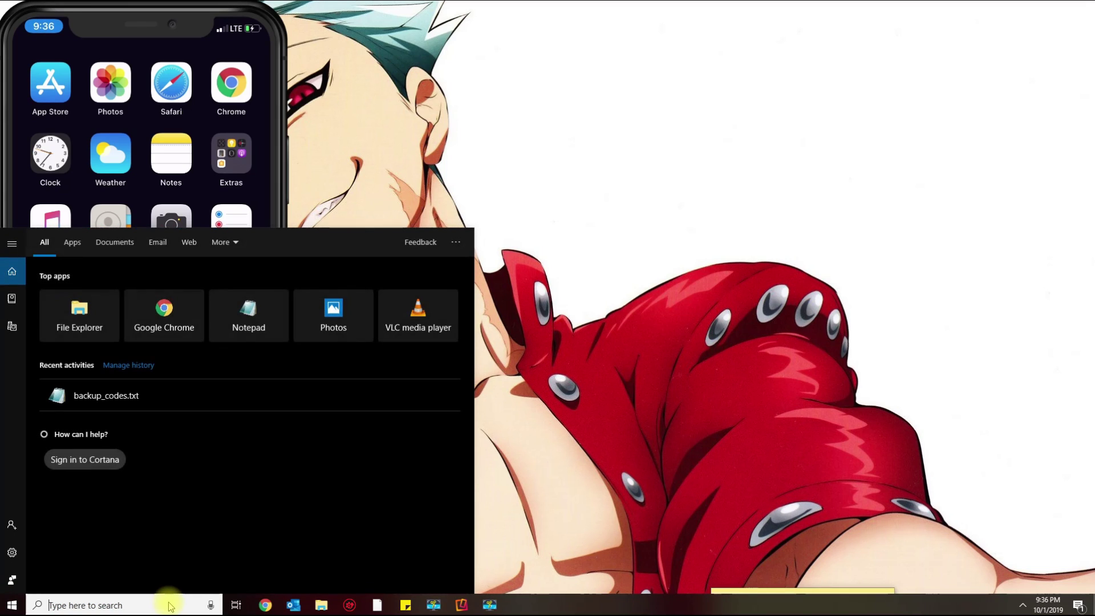
{"action": "type", "text": "itun"}
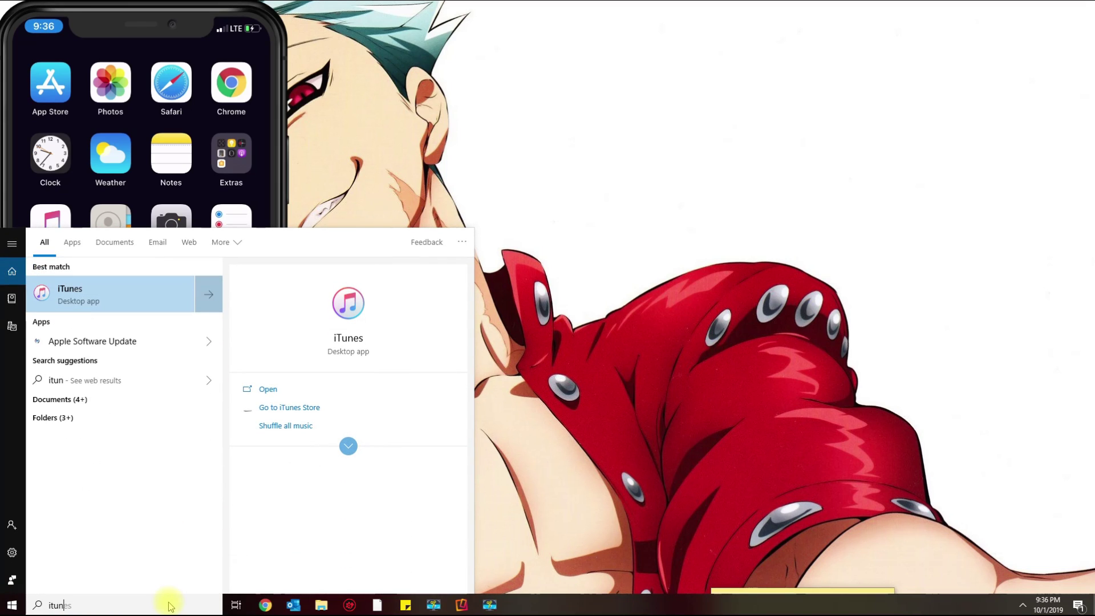
{"action": "left_click", "coordinate": [142, 297]}
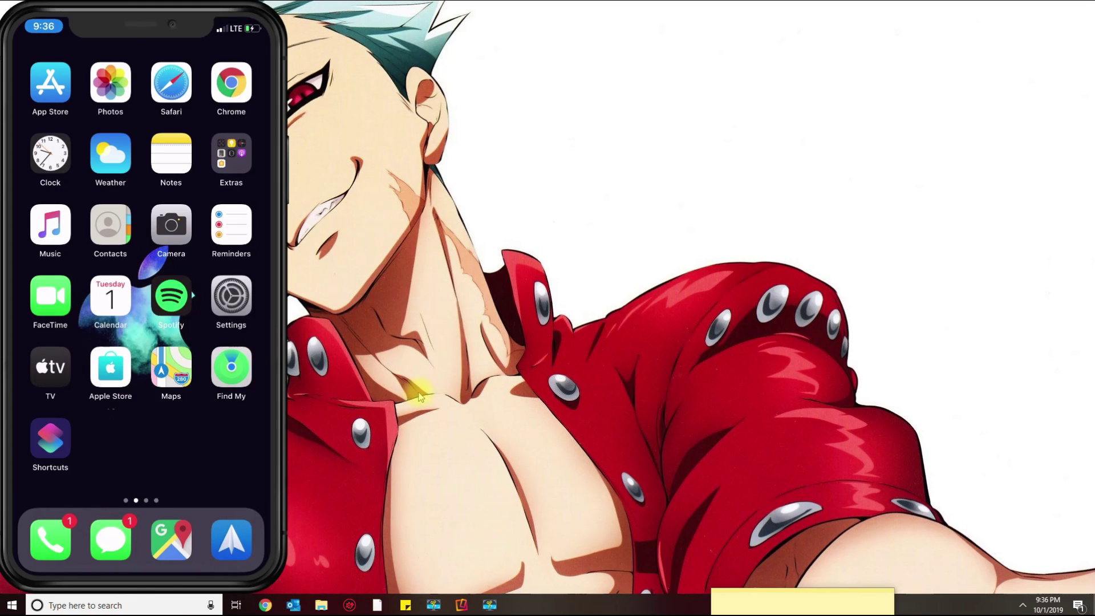
{"action": "left_click", "coordinate": [516, 54]}
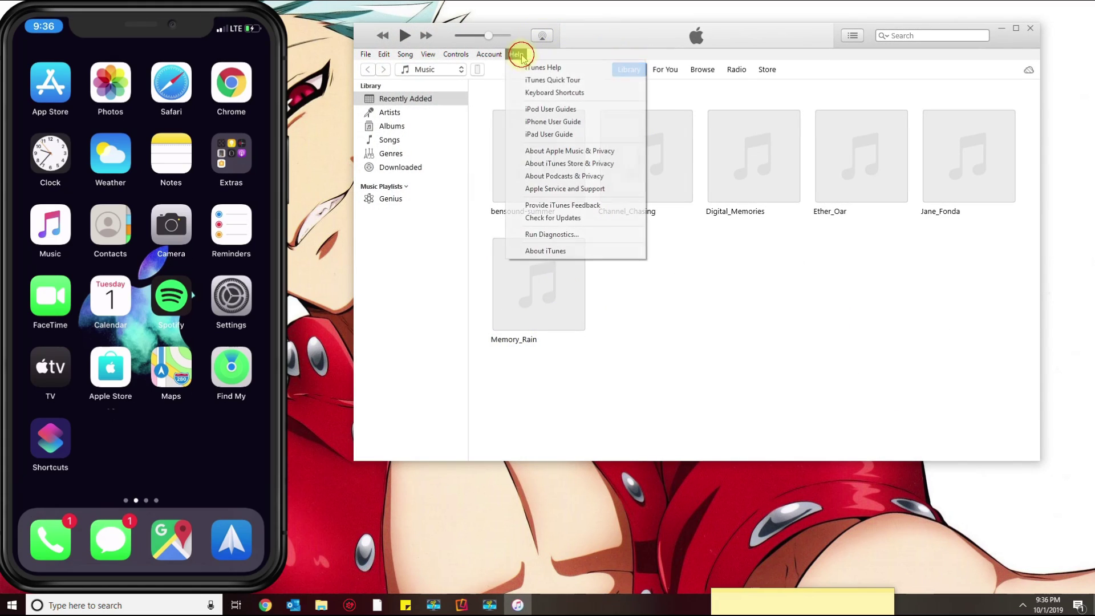
{"action": "left_click", "coordinate": [532, 255]}
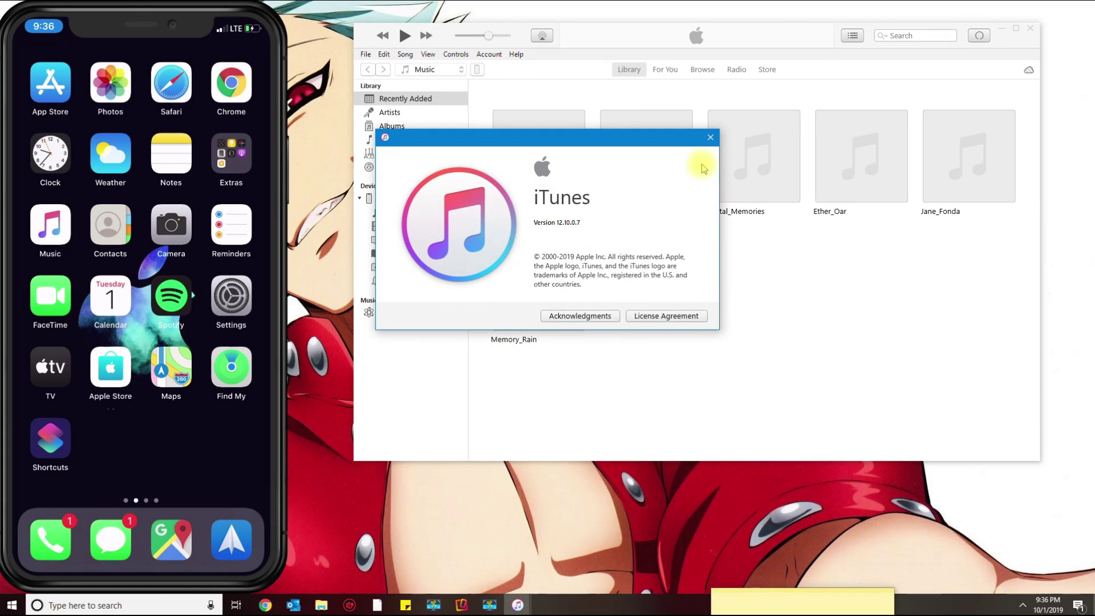
{"action": "left_click", "coordinate": [710, 137]}
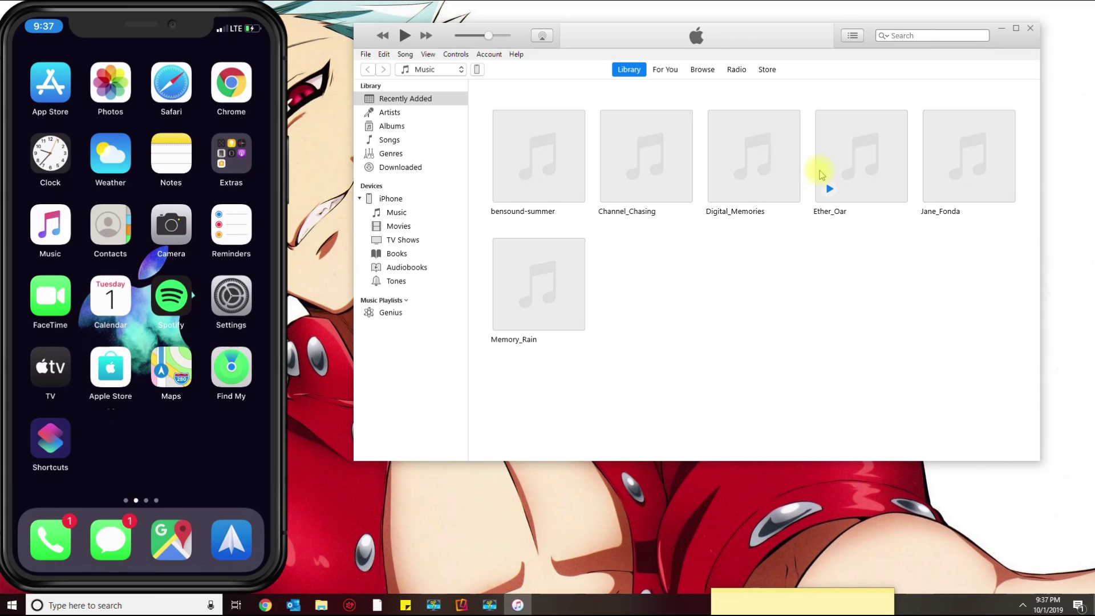
{"action": "left_click", "coordinate": [1031, 28]}
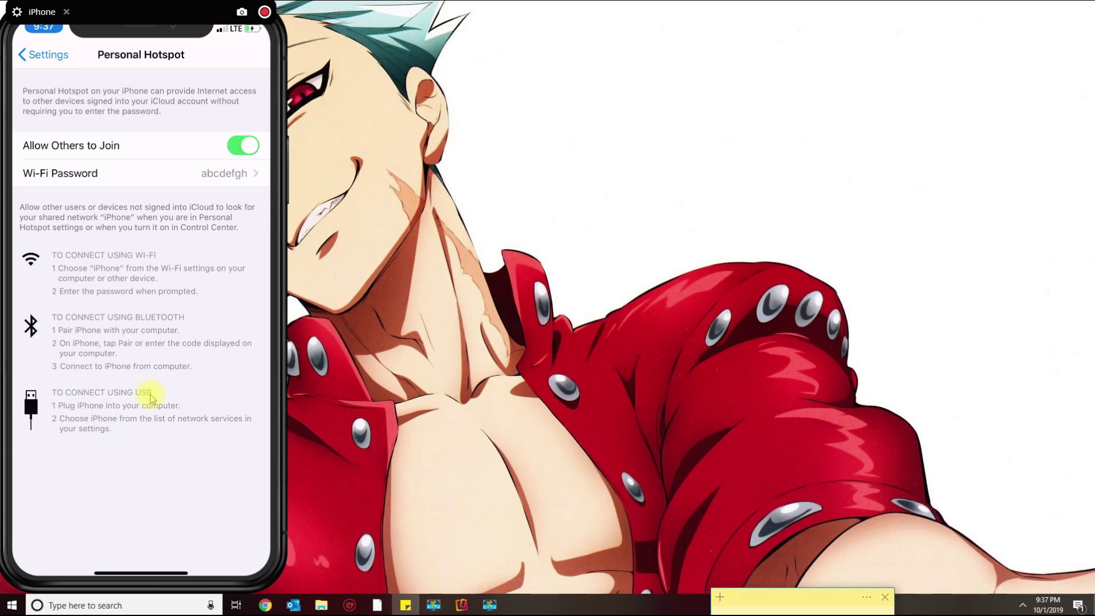
Open Control Panel's Network Connections list via Network and Sharing Center's adapter settings.
{"action": "left_click", "coordinate": [159, 607]}
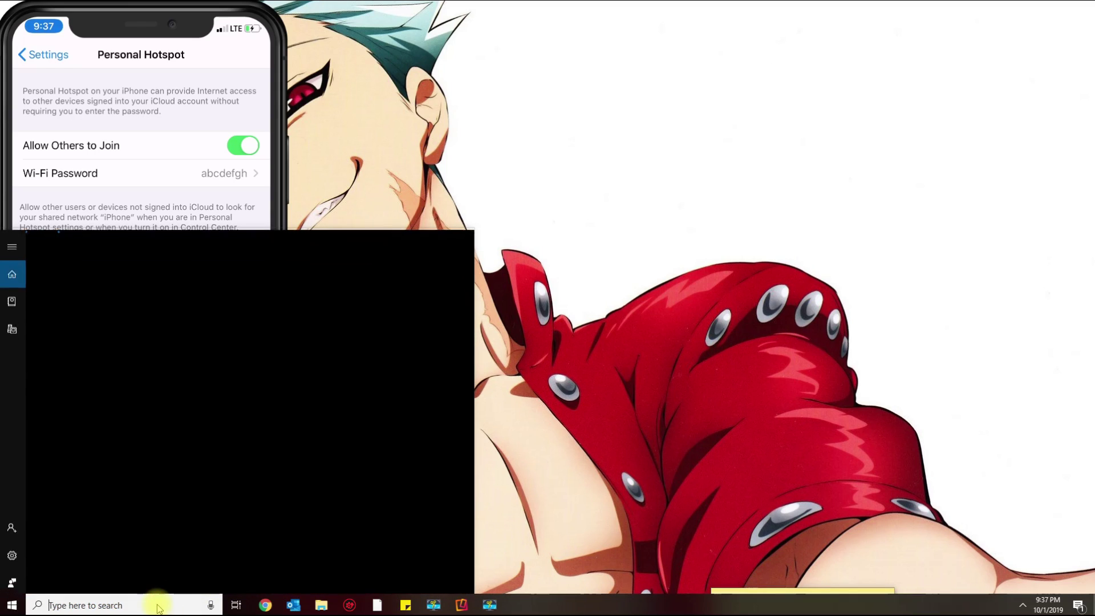
{"action": "type", "text": "contro"}
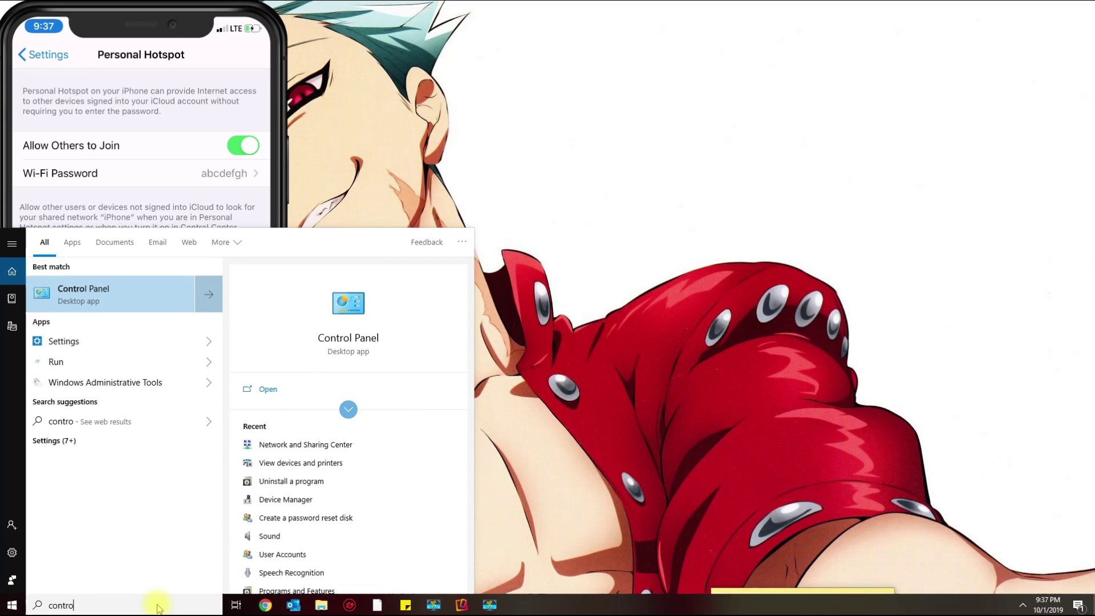
{"action": "type", "text": "l"}
{"action": "key", "text": "Return"}
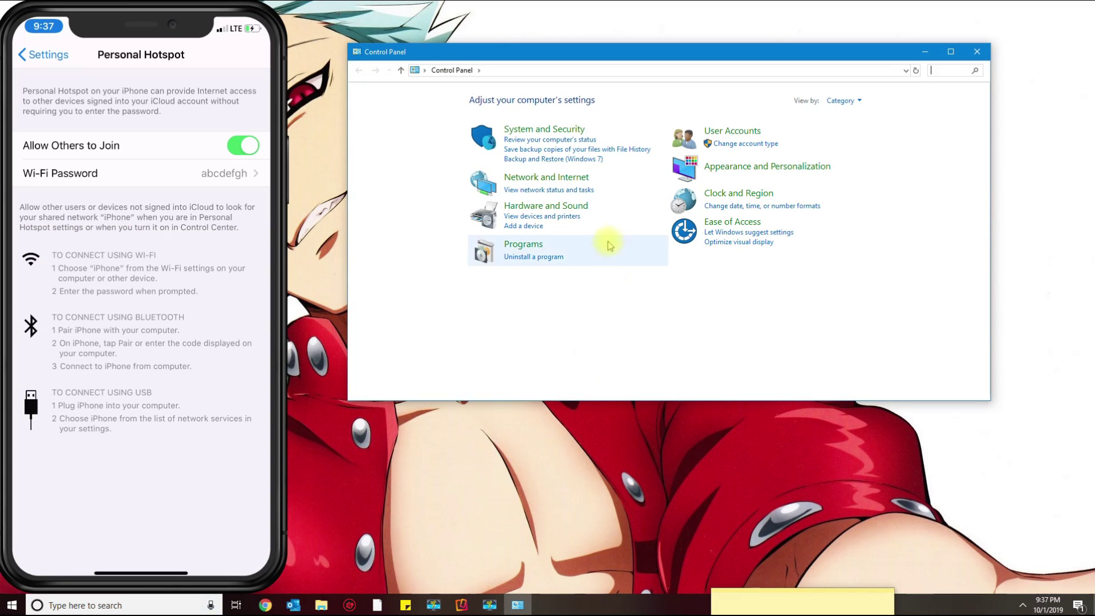
{"action": "left_click", "coordinate": [548, 178]}
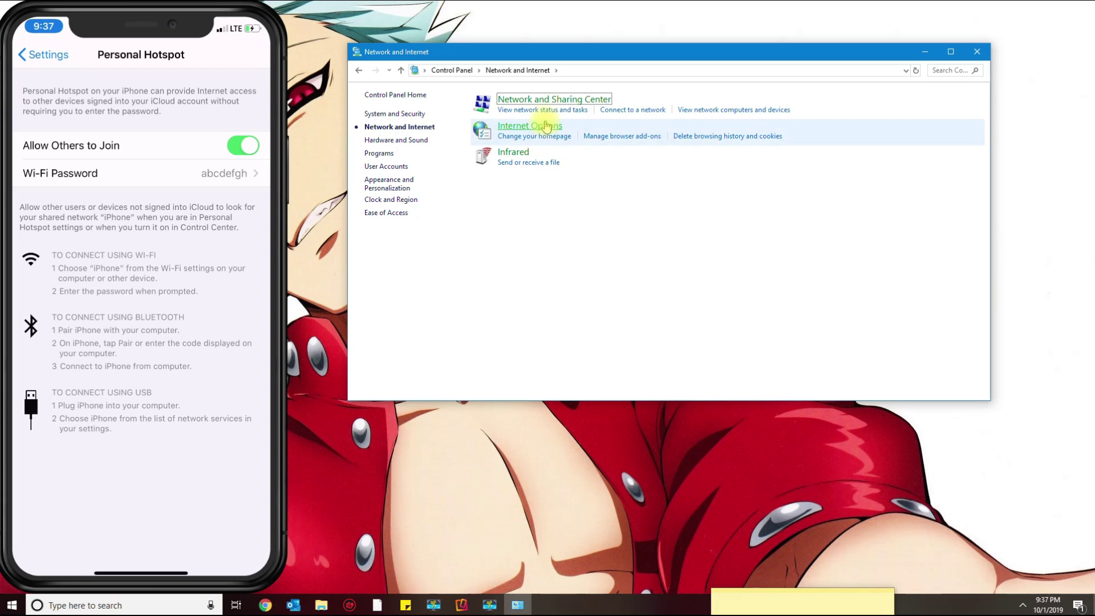
{"action": "left_click", "coordinate": [544, 100]}
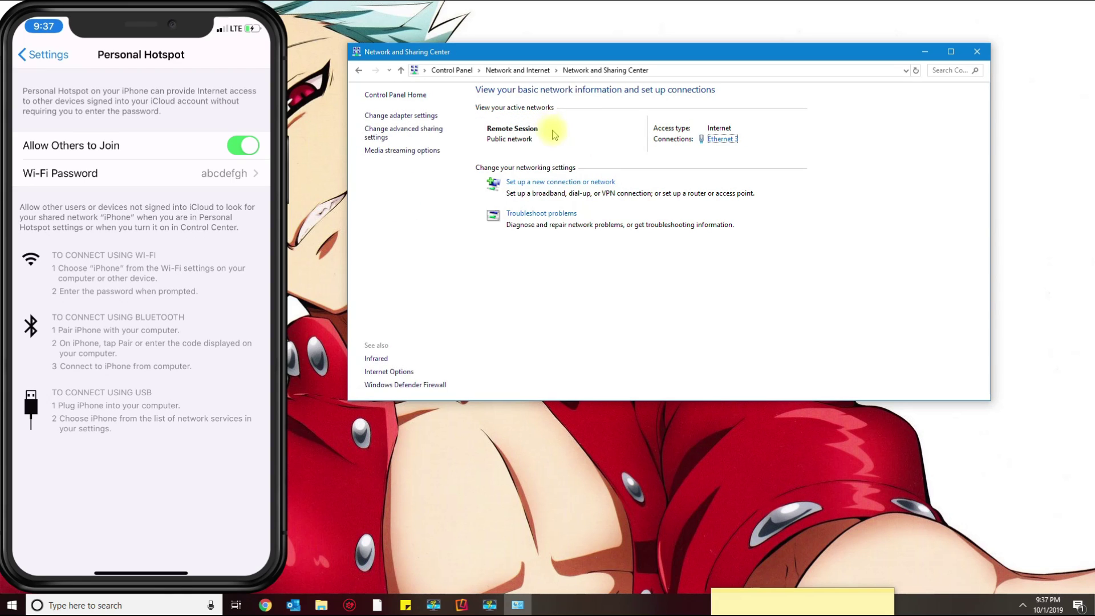
{"action": "left_click", "coordinate": [404, 117]}
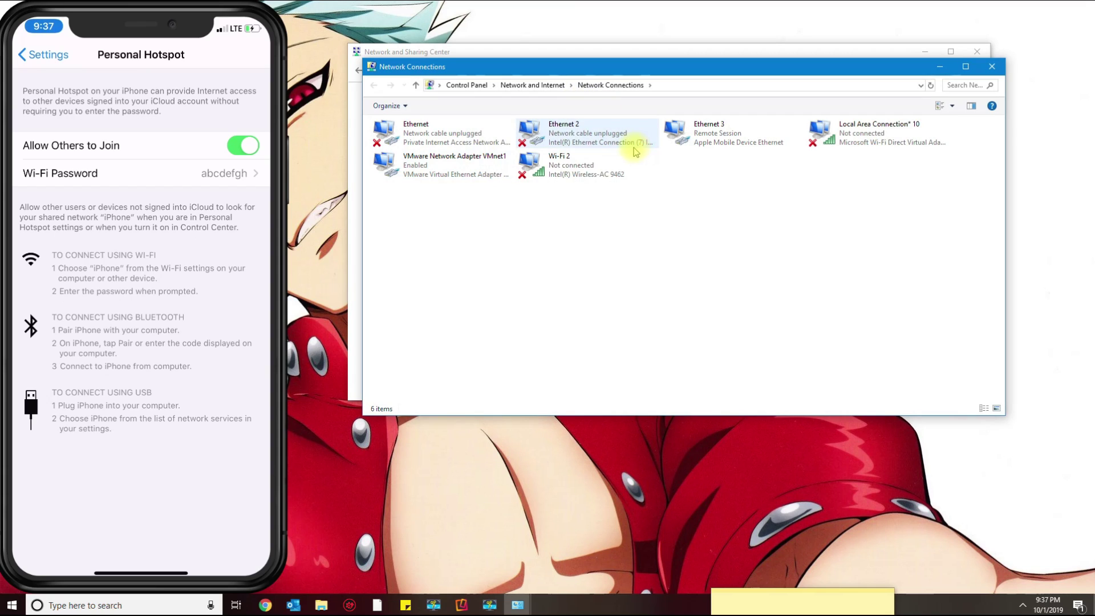
Inspect the Ethernet 3, Ethernet 2 and Wi-Fi 2 adapters, ending on Ethernet 3.
{"action": "left_click", "coordinate": [735, 139]}
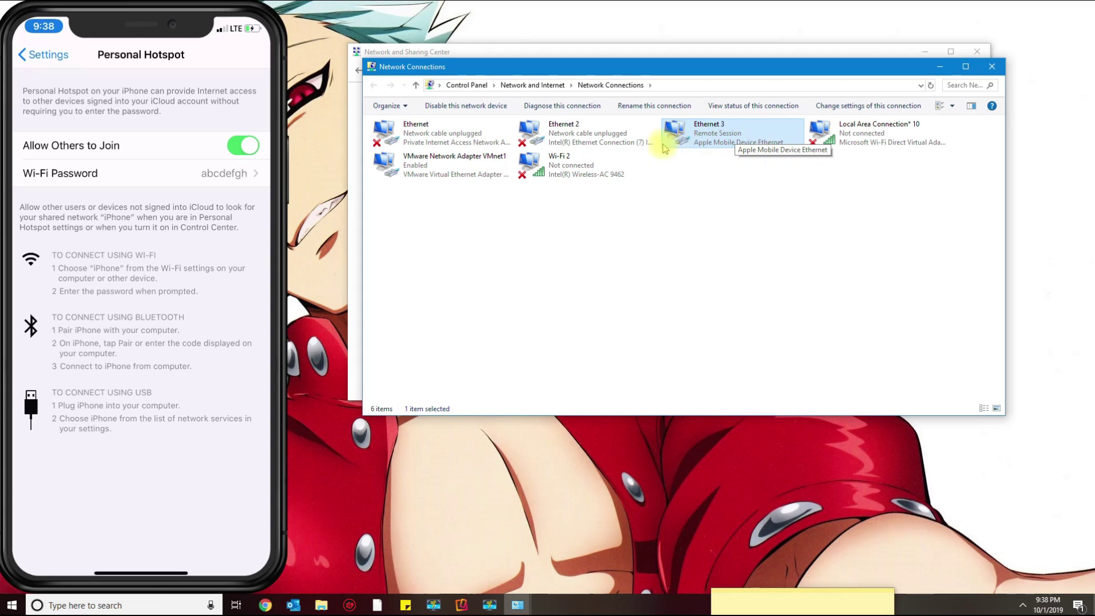
{"action": "left_click", "coordinate": [561, 139]}
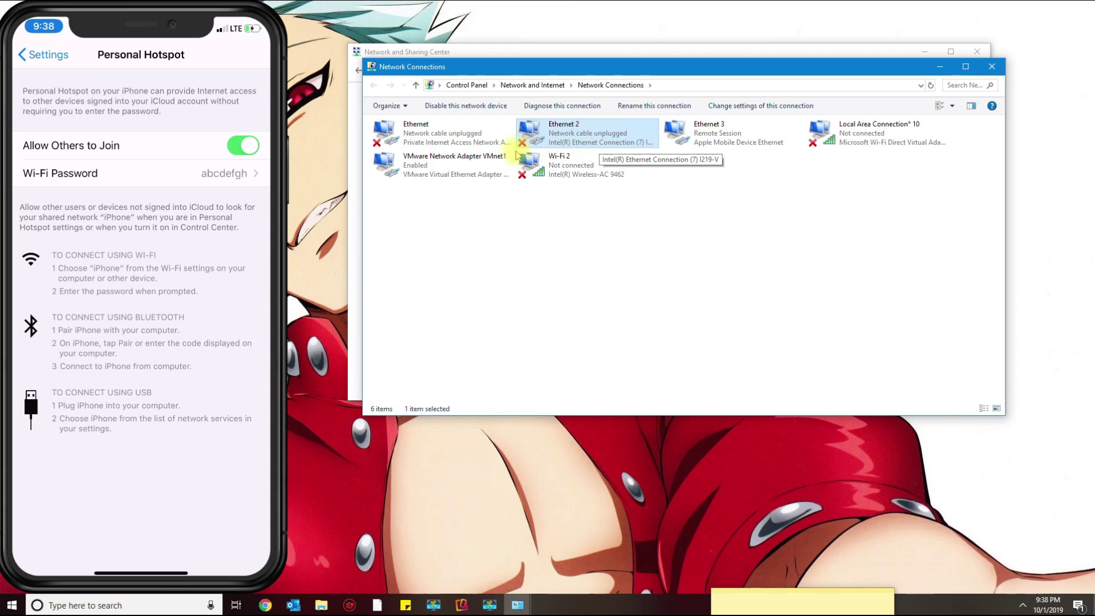
{"action": "left_click", "coordinate": [553, 169]}
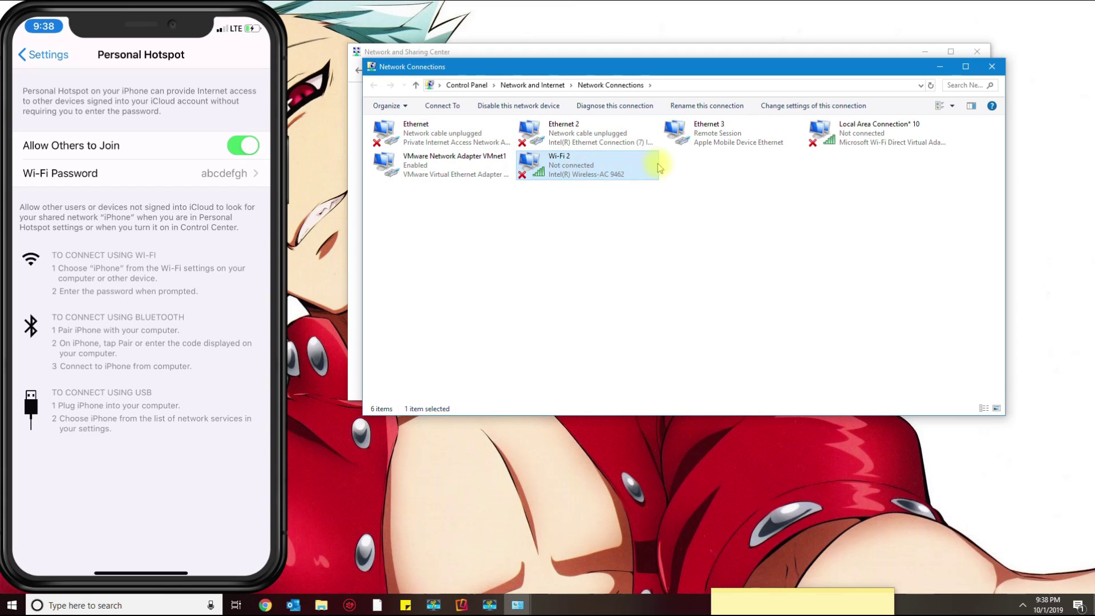
{"action": "left_click", "coordinate": [692, 140]}
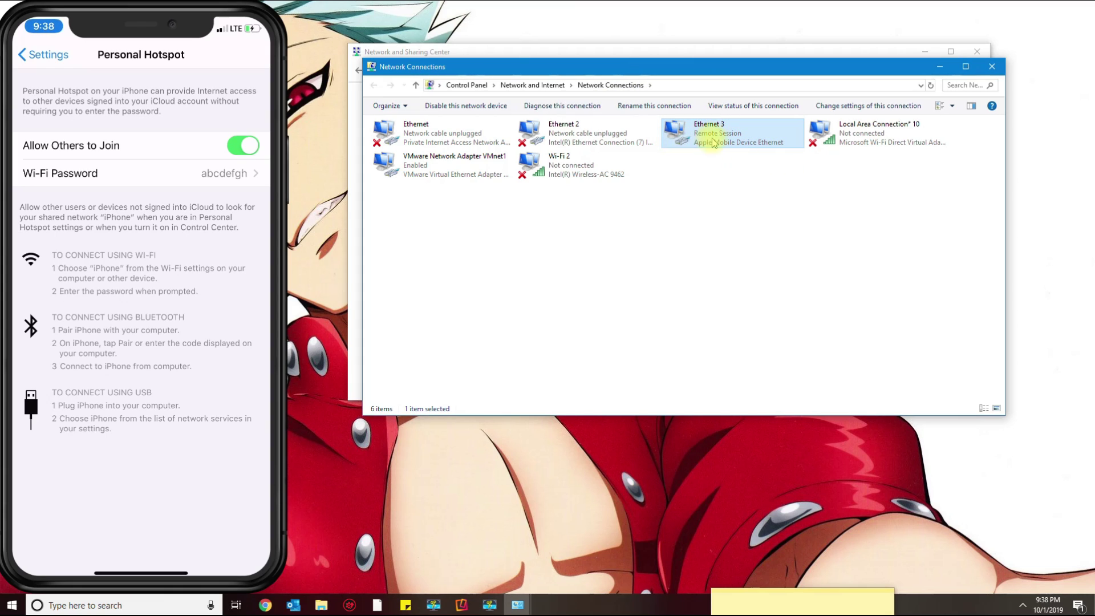
{"action": "double_click", "coordinate": [759, 134]}
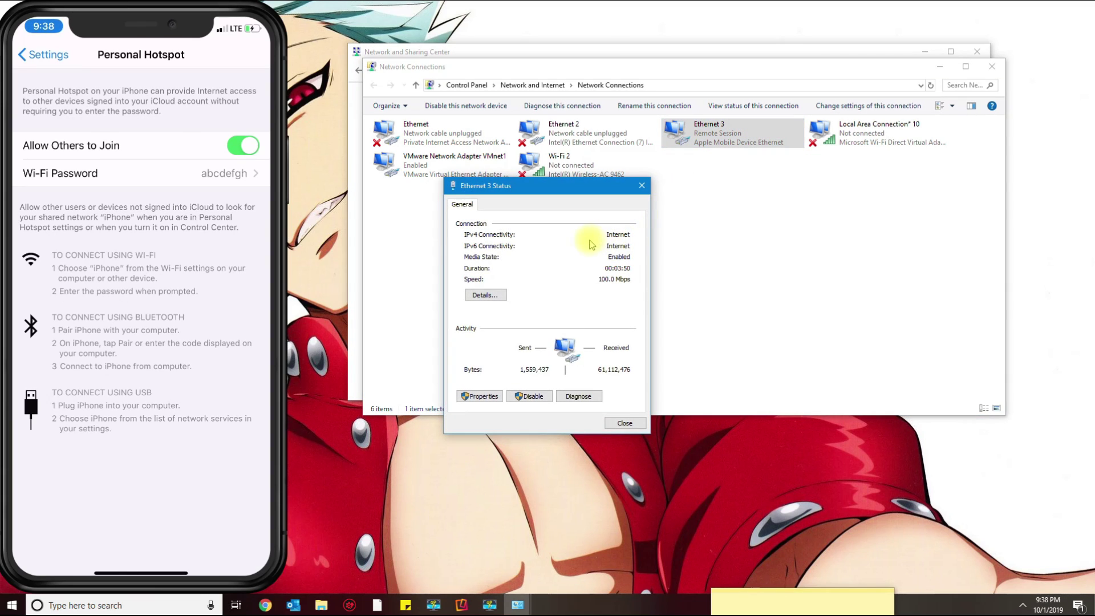
{"action": "left_click", "coordinate": [494, 298]}
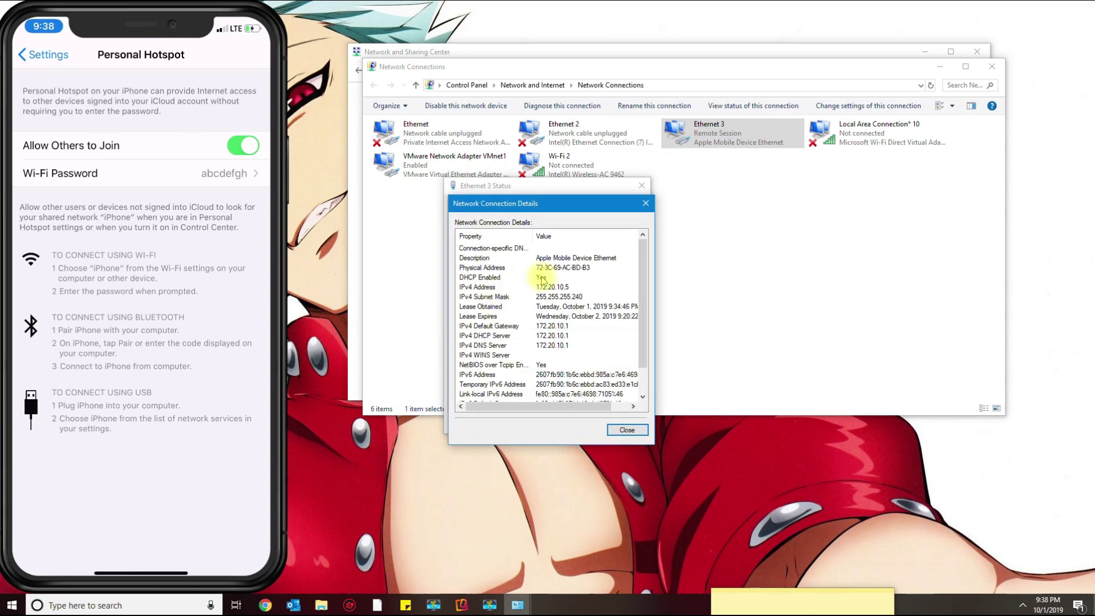
{"action": "left_click", "coordinate": [646, 204]}
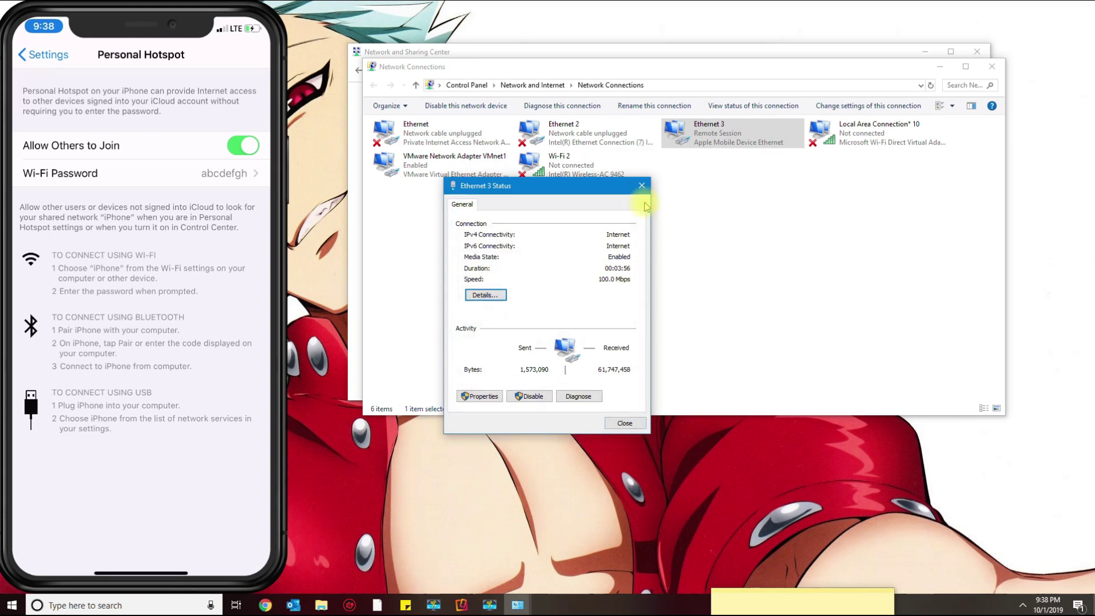
{"action": "left_click", "coordinate": [641, 186]}
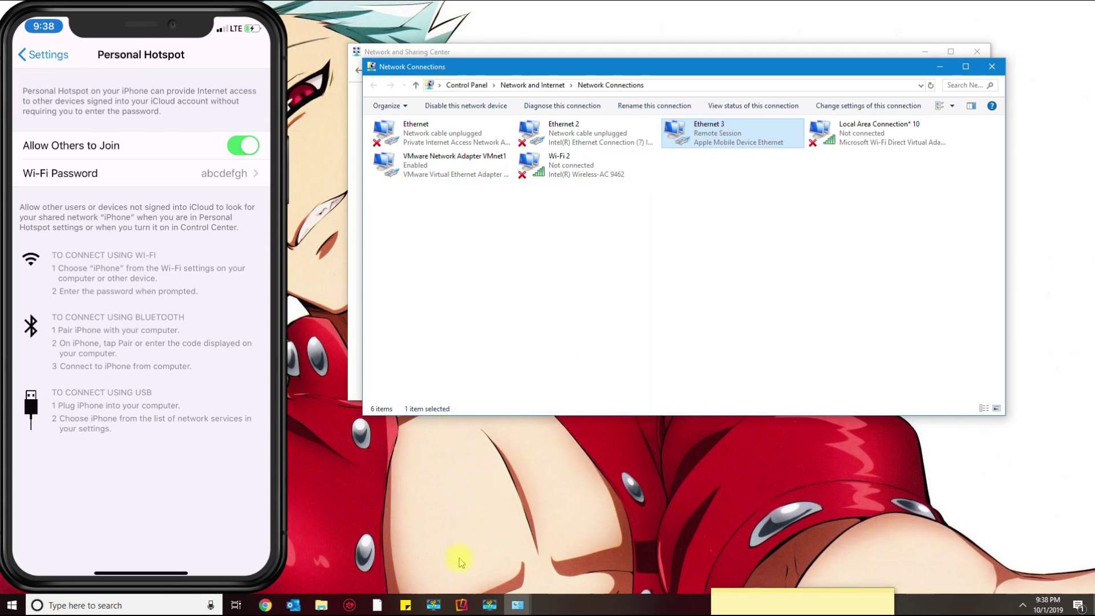
Check speedtest.net in a new Chrome tab shows T-Mobile, then close it and minimize Chrome.
{"action": "left_click", "coordinate": [265, 605]}
{"action": "left_click", "coordinate": [658, 27]}
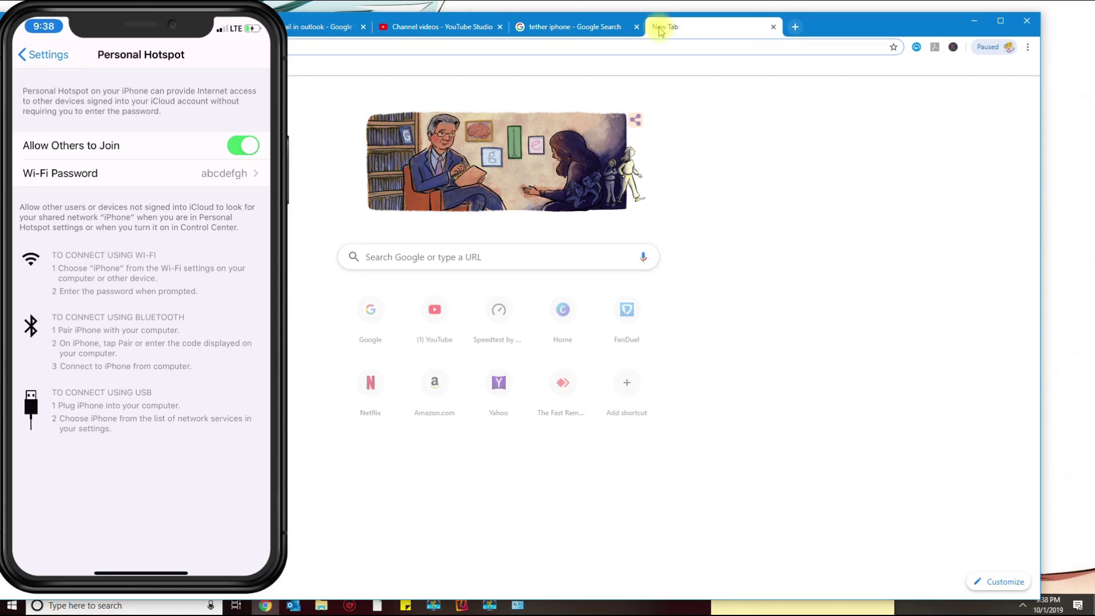
{"action": "type", "text": "speed"}
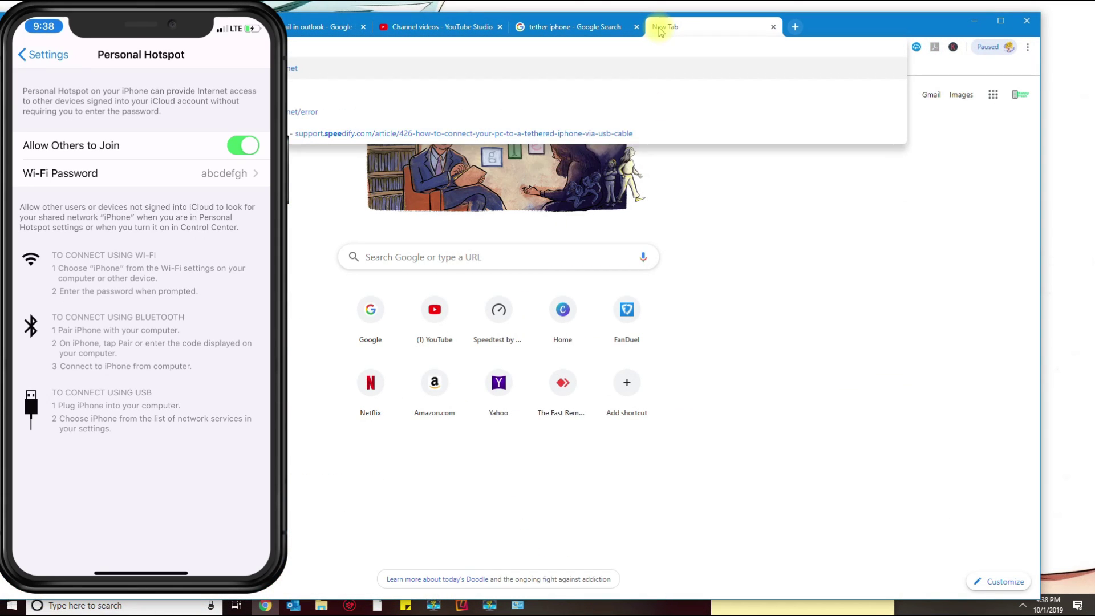
{"action": "type", "text": "tes"}
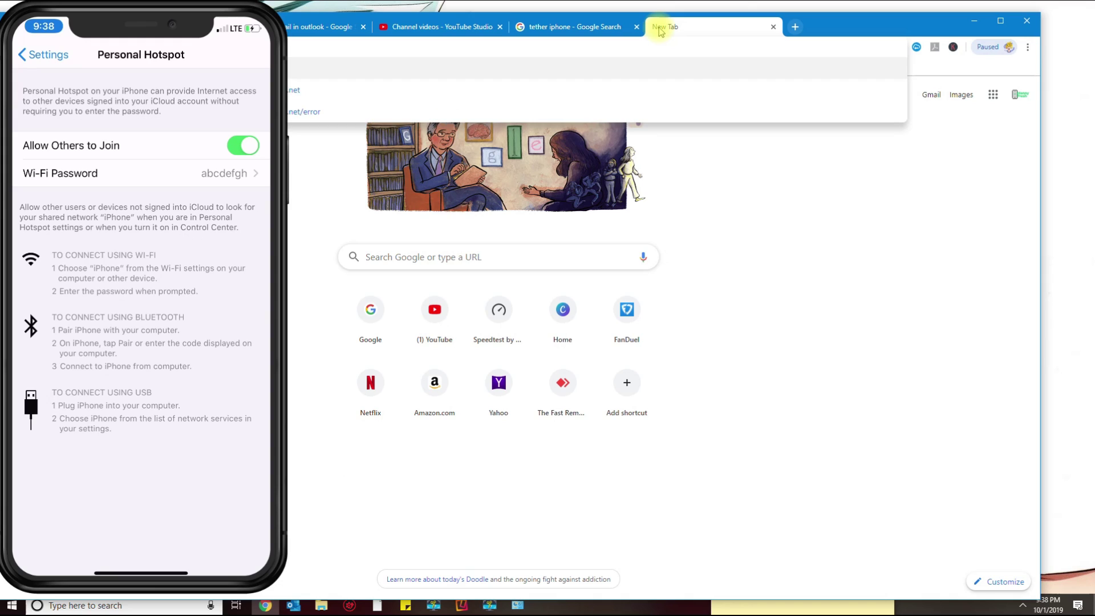
{"action": "type", "text": "t"}
{"action": "key", "text": "Return"}
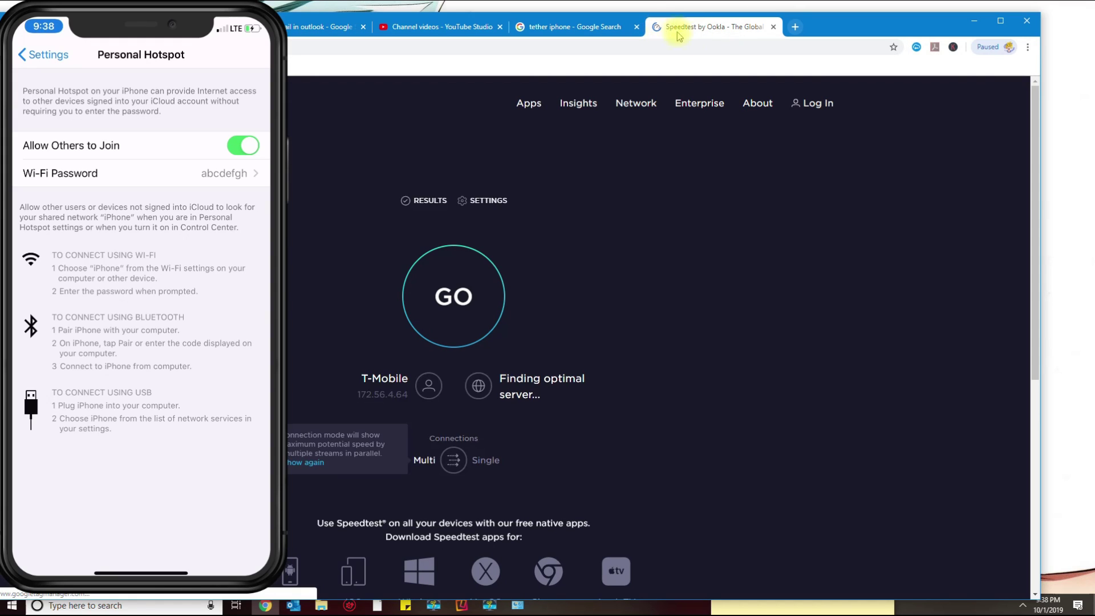
{"action": "left_click_drag", "start_coordinate": [797, 33], "coordinate": [803, 33]}
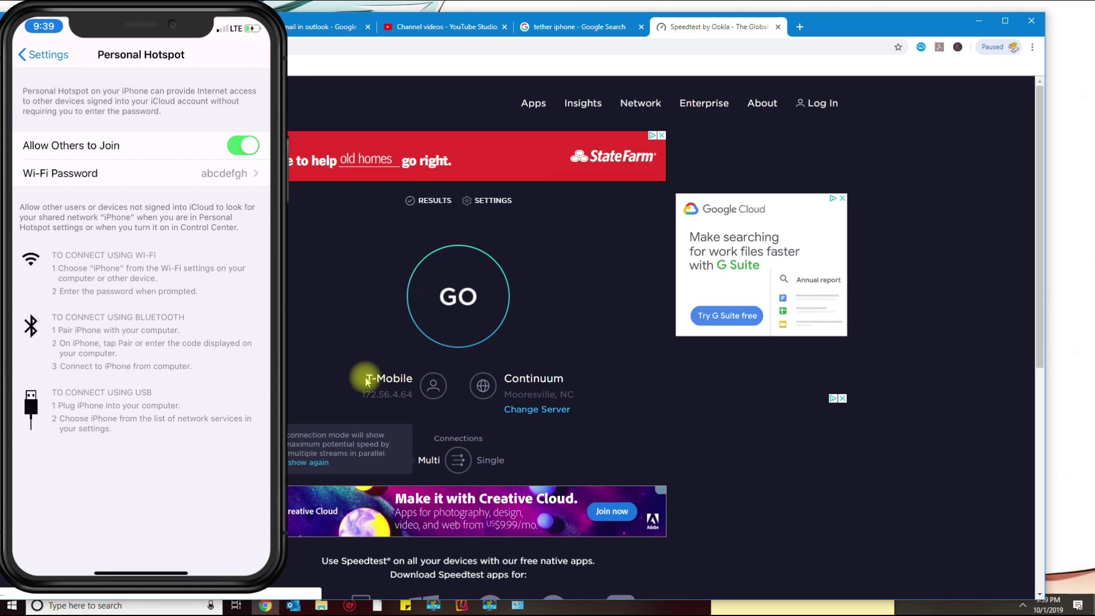
{"action": "left_click", "coordinate": [777, 27]}
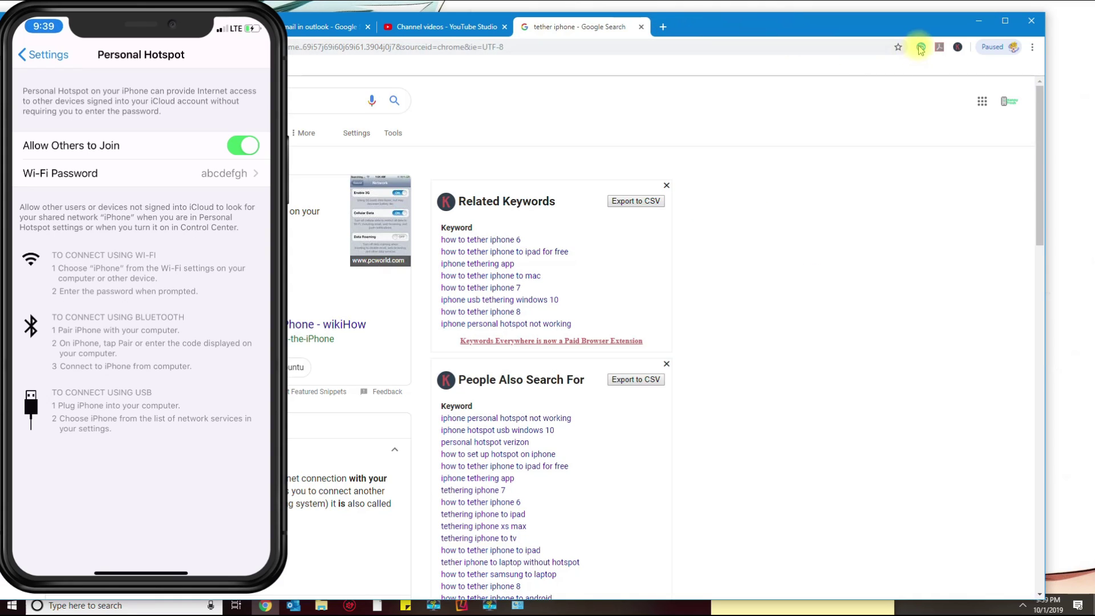
{"action": "left_click", "coordinate": [983, 23]}
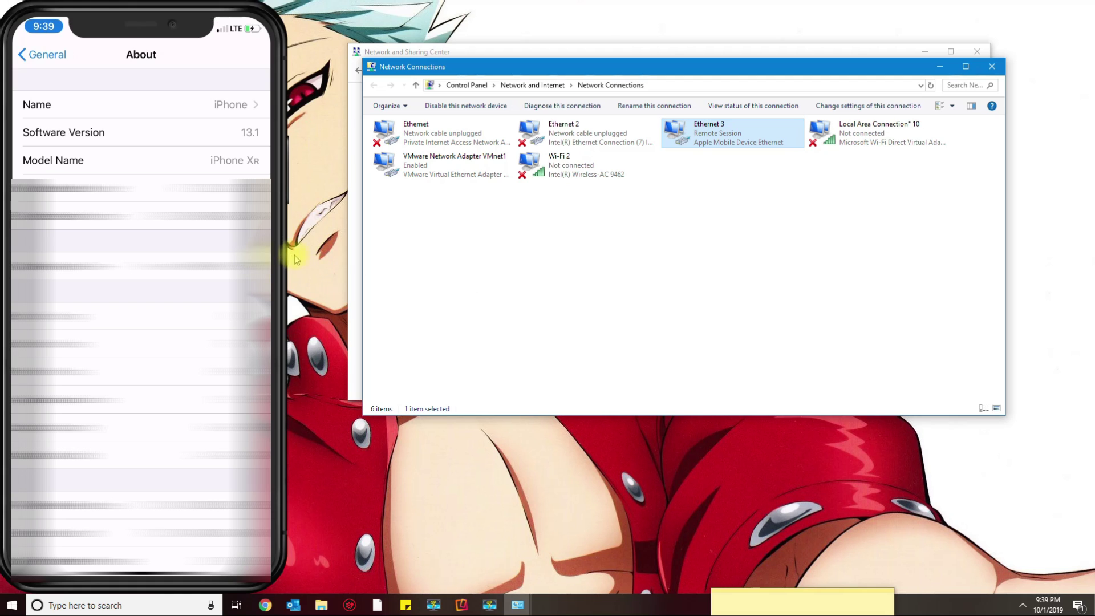
{"action": "mouse_move", "coordinate": [289, 242]}
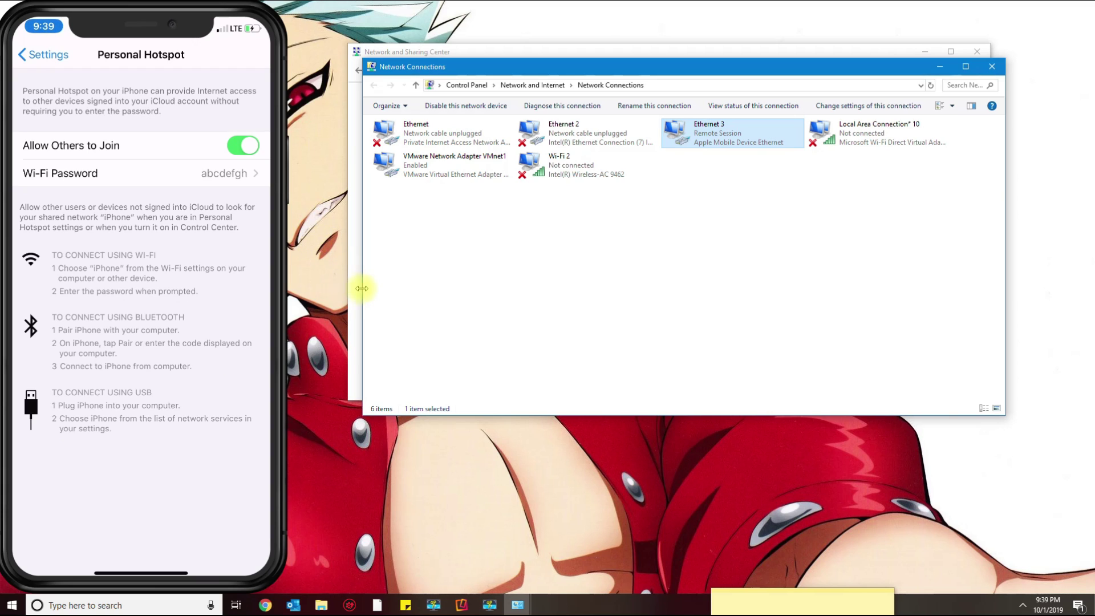
Open the Wi-Fi network list from the Wi-Fi 2 adapter and select the iPhone hotspot.
{"action": "left_click", "coordinate": [1022, 604]}
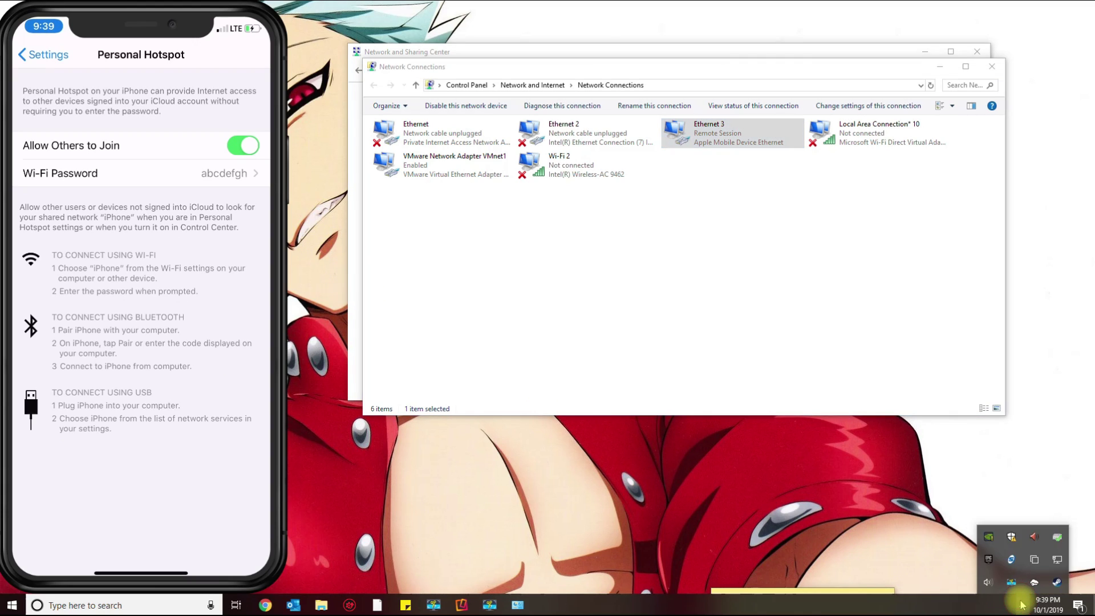
{"action": "left_click", "coordinate": [1022, 604]}
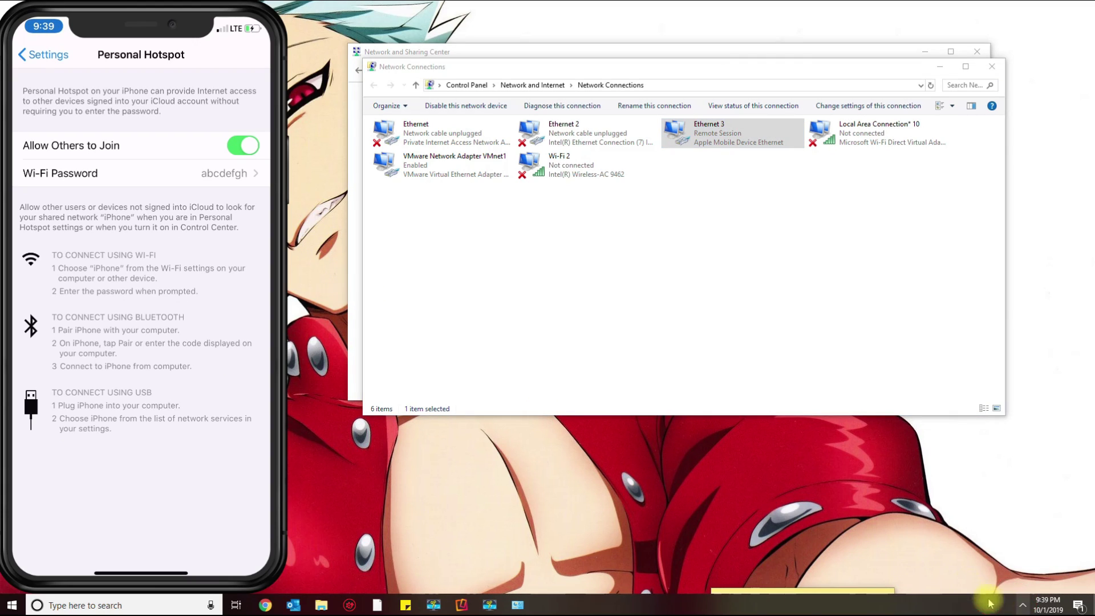
{"action": "double_click", "coordinate": [560, 178]}
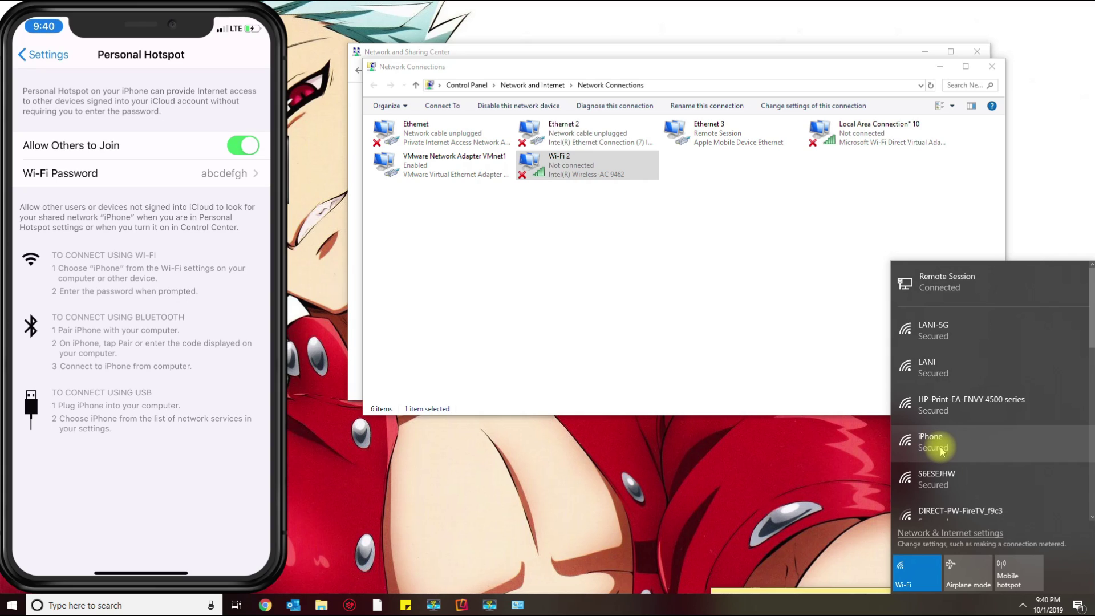
{"action": "left_click", "coordinate": [941, 446]}
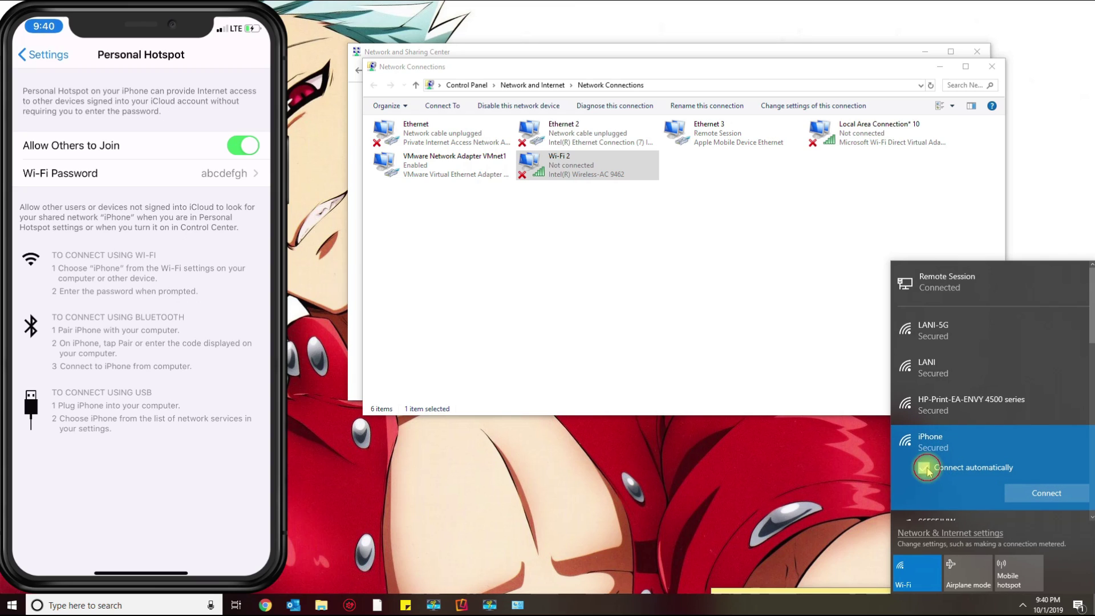
Join the iPhone hotspot with Connect automatically off, entering its password and declining network discovery.
{"action": "left_click", "coordinate": [925, 469]}
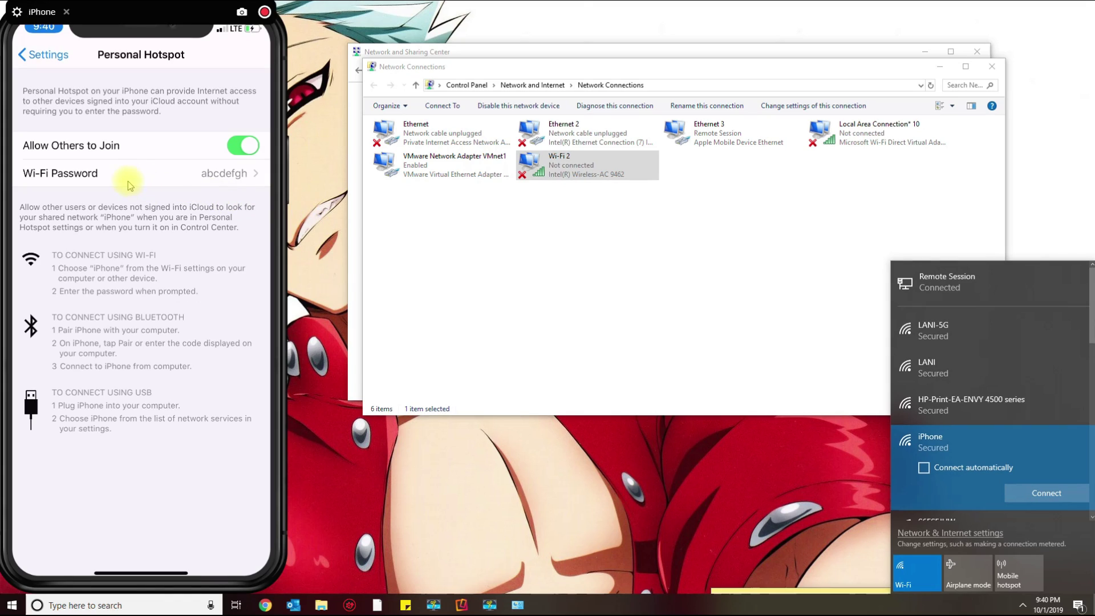
{"action": "left_click", "coordinate": [1049, 491]}
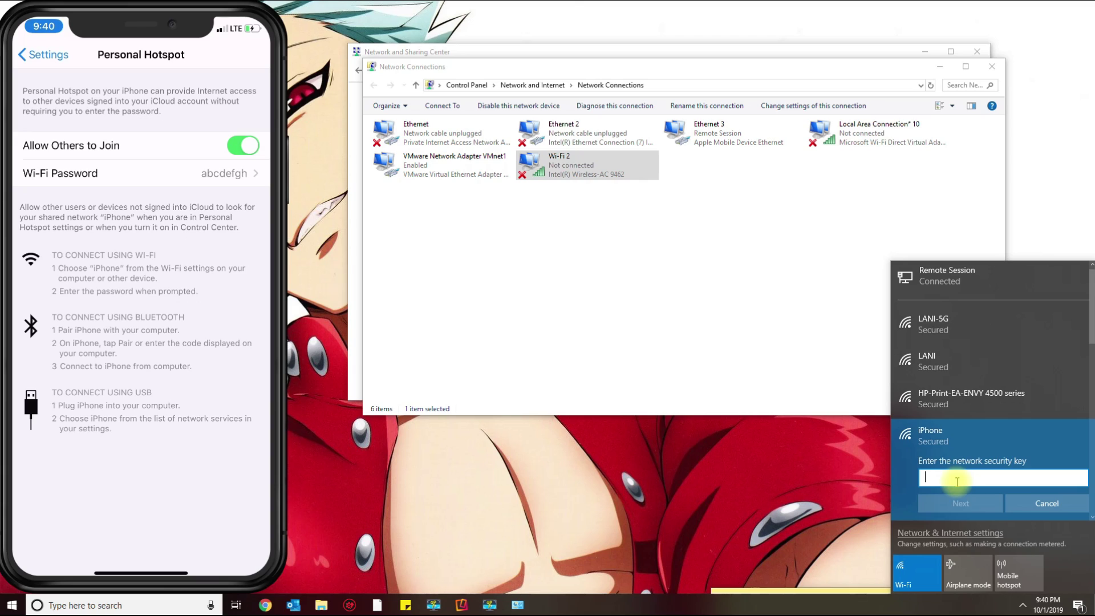
{"action": "type", "text": "b"}
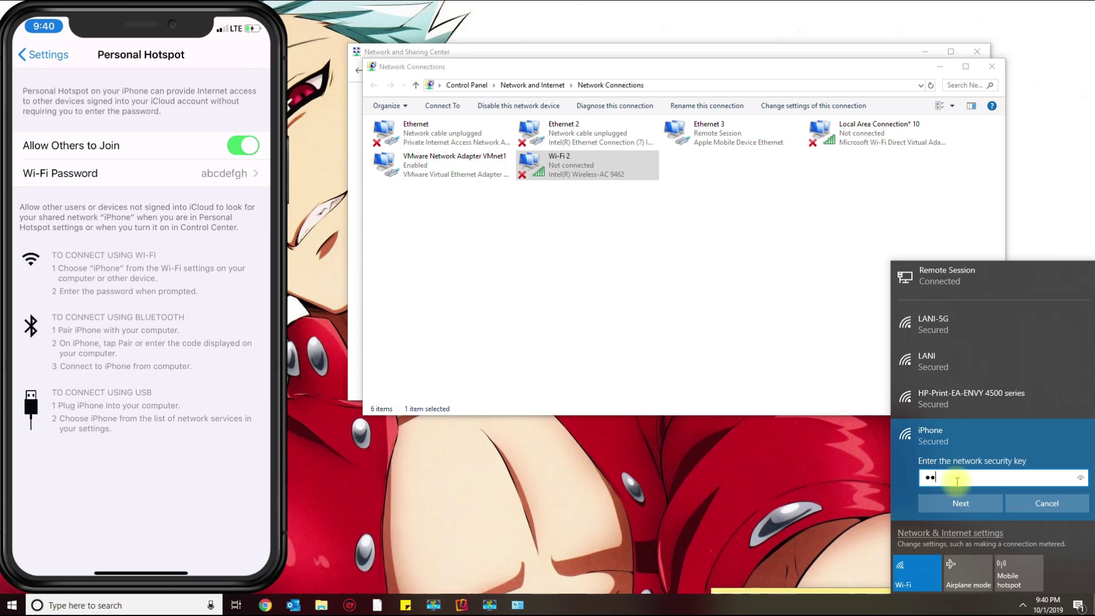
{"action": "type", "text": "h"}
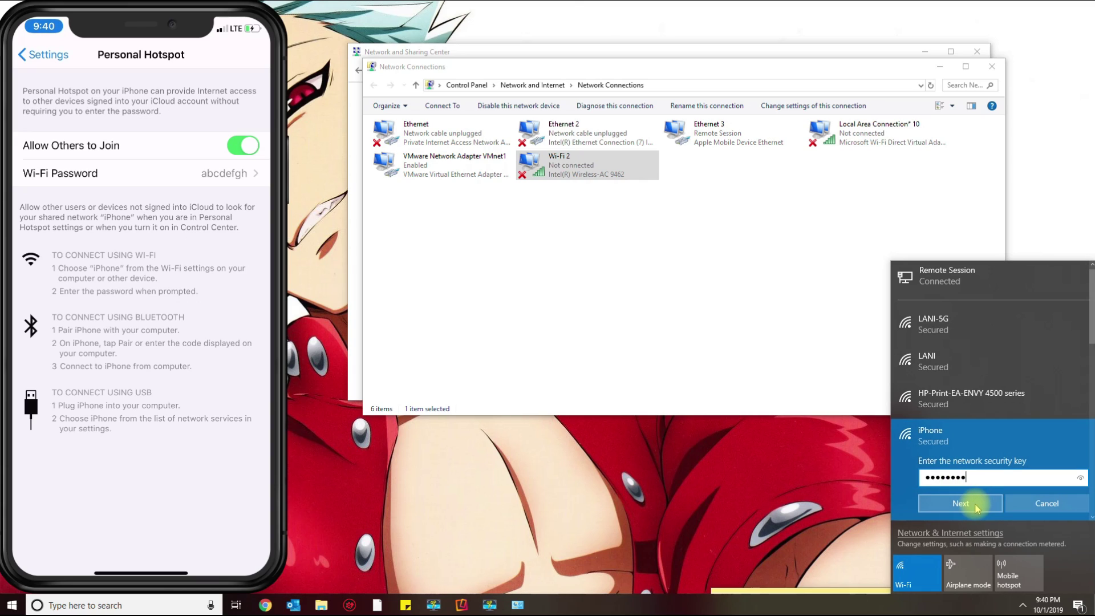
{"action": "left_click", "coordinate": [976, 505]}
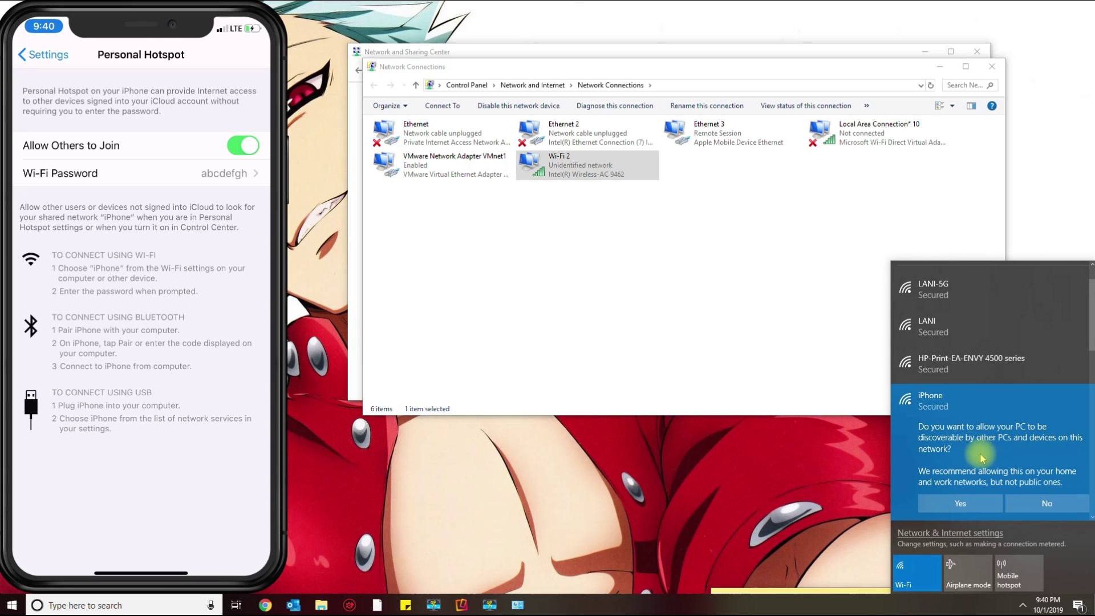
{"action": "left_click", "coordinate": [1046, 502]}
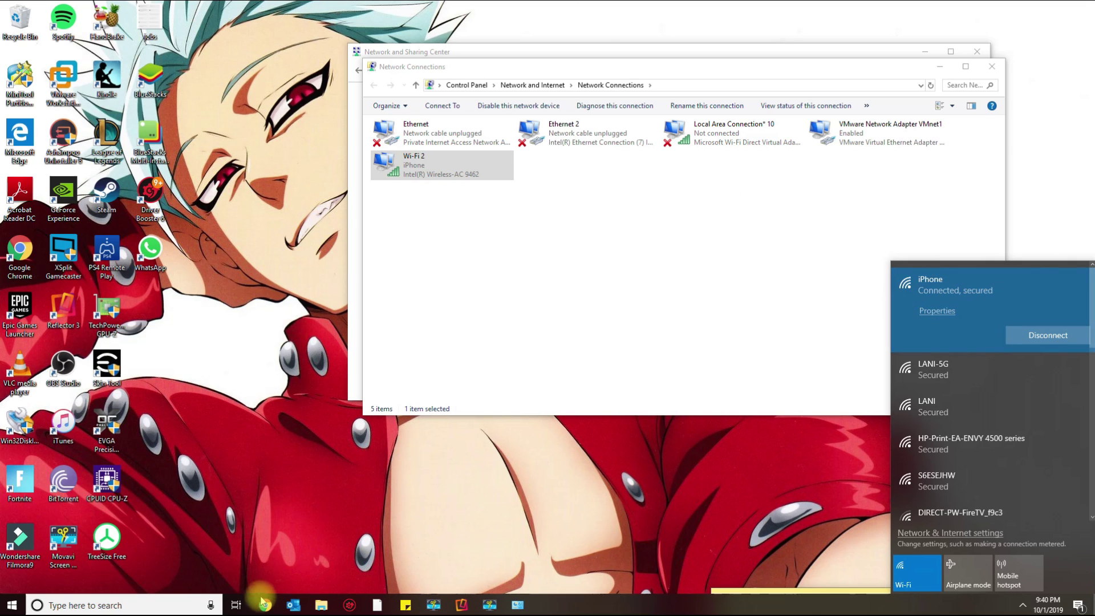
Load speedtest.net in a new Chrome tab and start the speed test over the hotspot.
{"action": "left_click", "coordinate": [264, 604]}
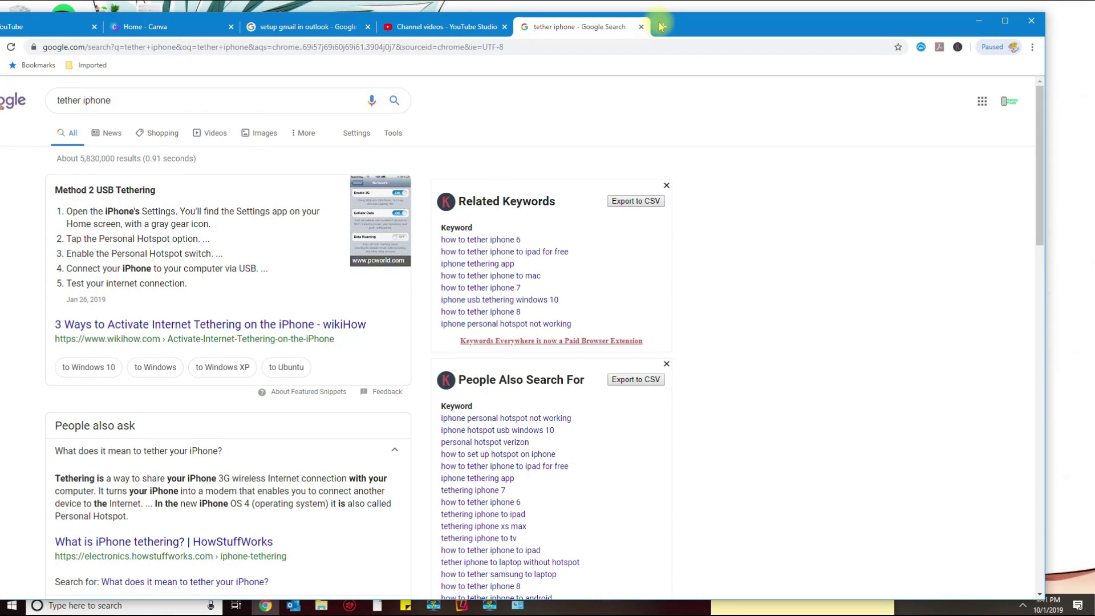
{"action": "left_click", "coordinate": [660, 26]}
{"action": "left_click_drag", "start_coordinate": [875, 32], "coordinate": [950, 17]}
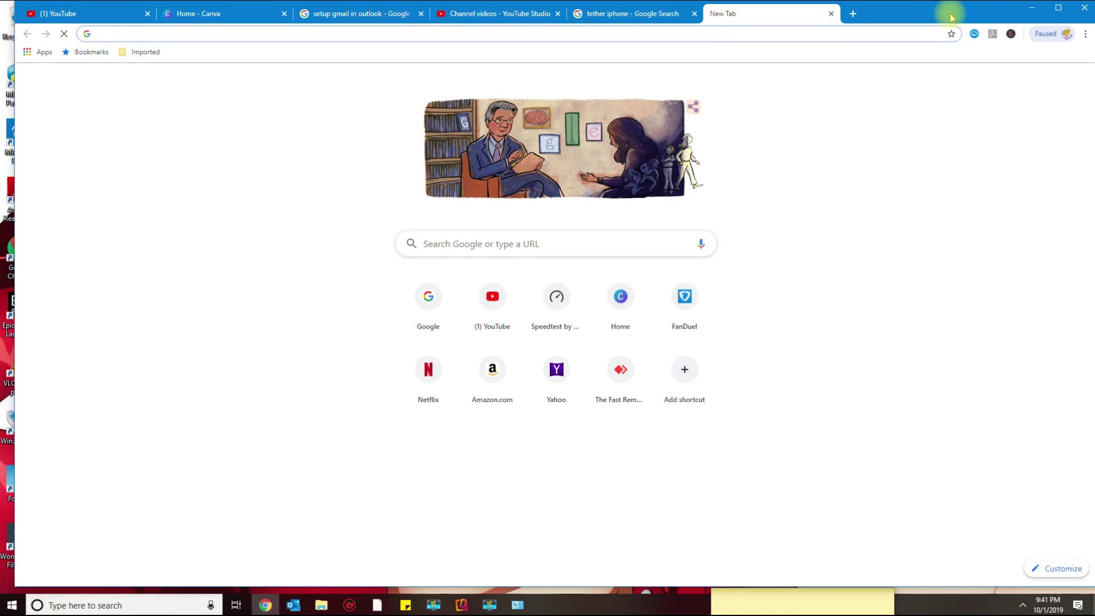
{"action": "type", "text": "spe"}
{"action": "key", "text": "Return"}
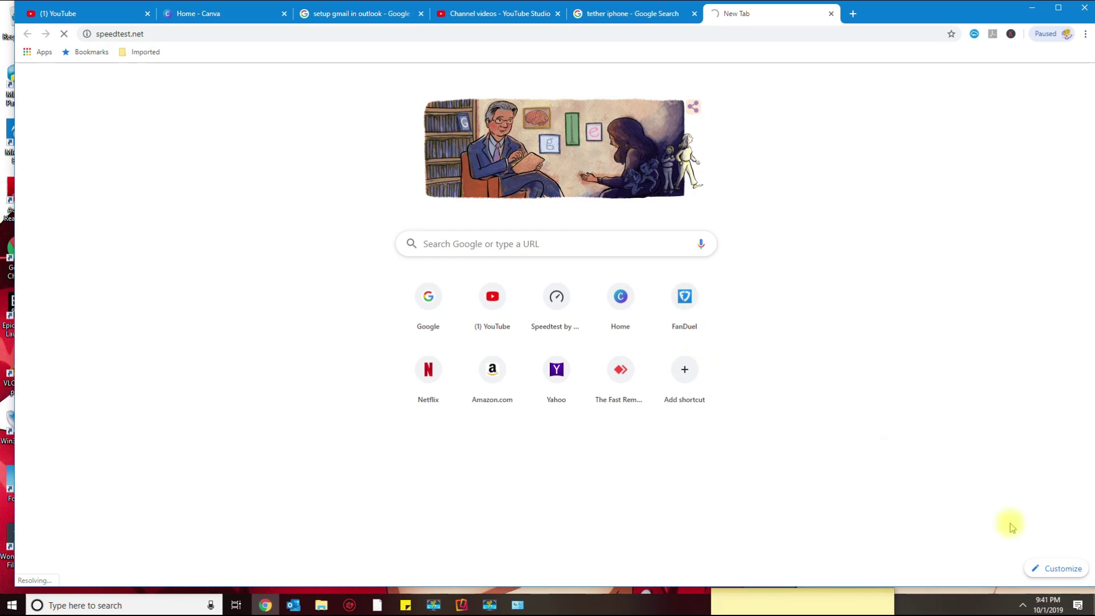
{"action": "left_click", "coordinate": [1023, 605]}
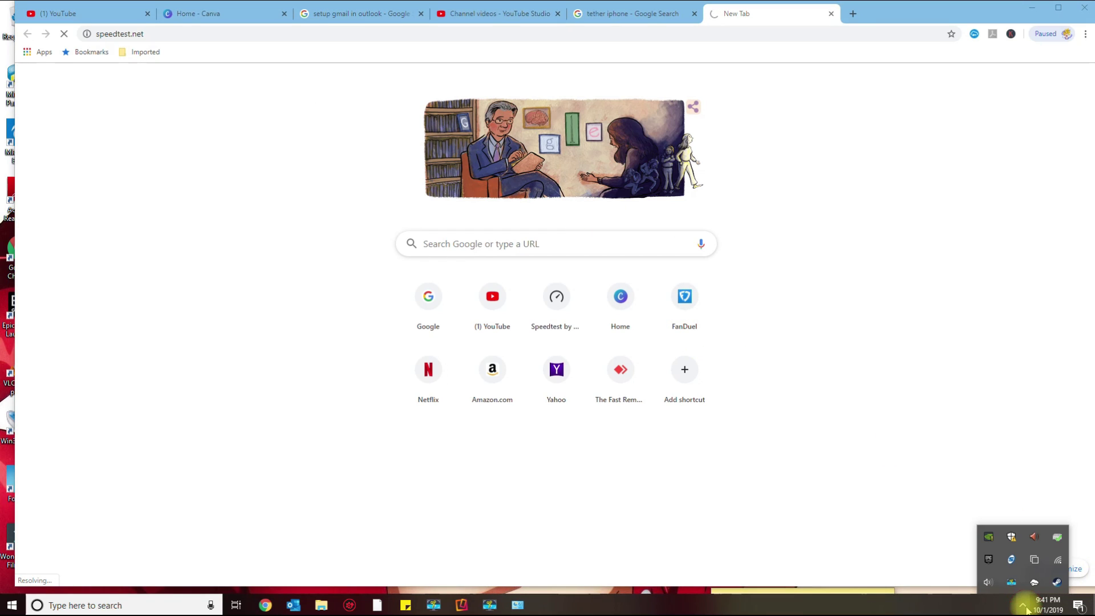
{"action": "left_click", "coordinate": [1023, 606]}
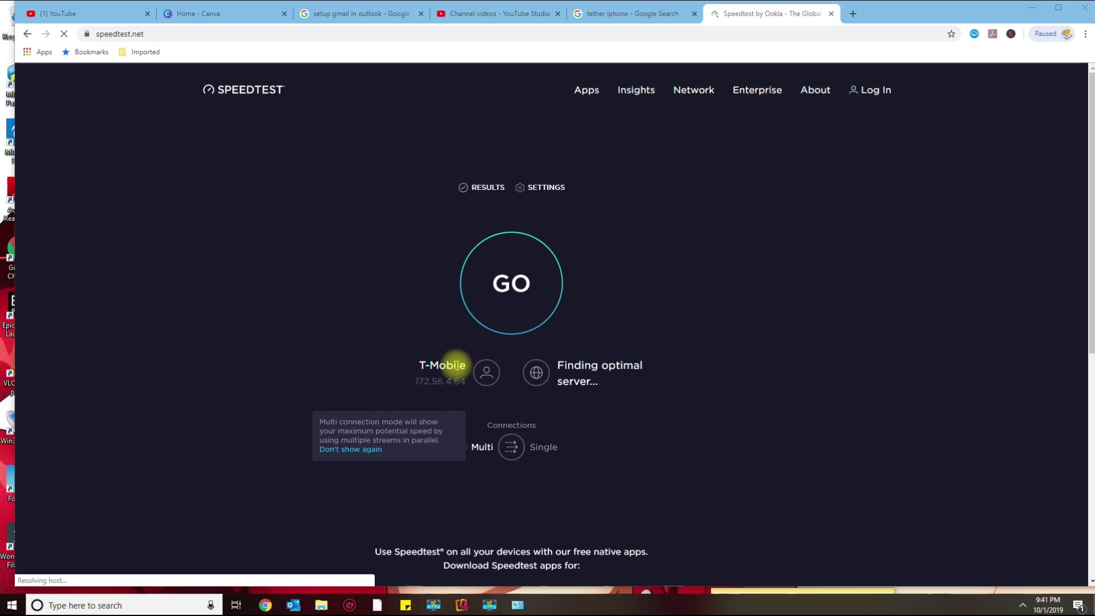
{"action": "left_click", "coordinate": [513, 288]}
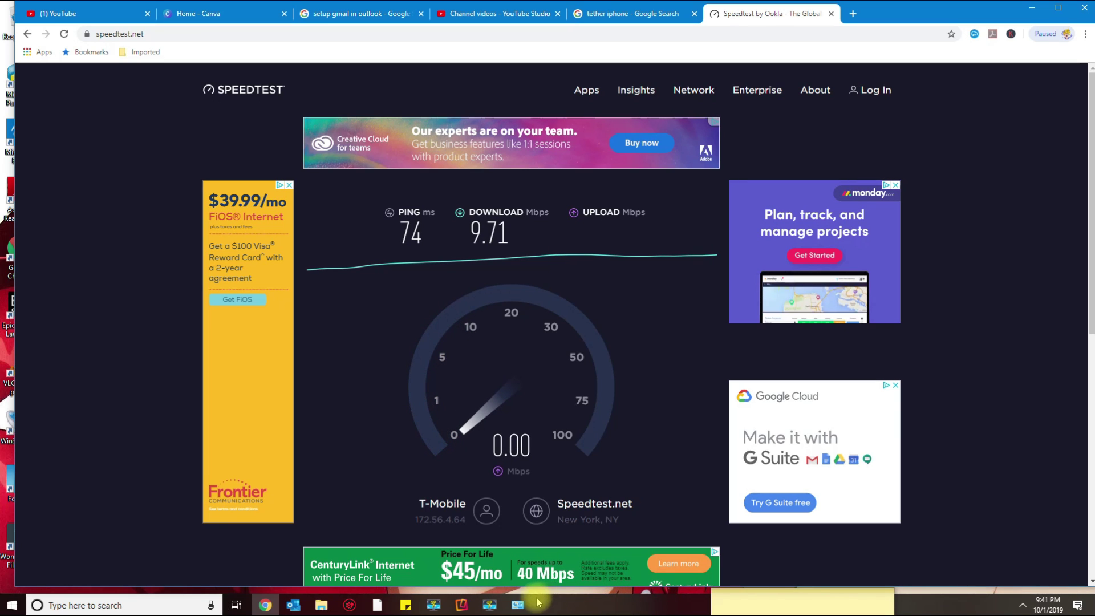
{"action": "left_click", "coordinate": [517, 605]}
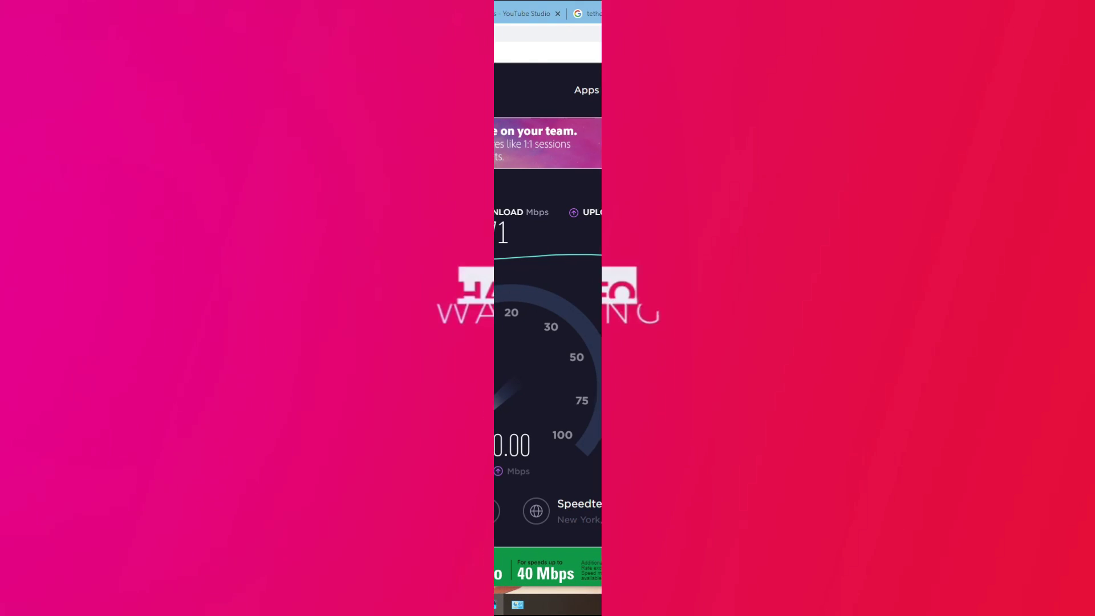